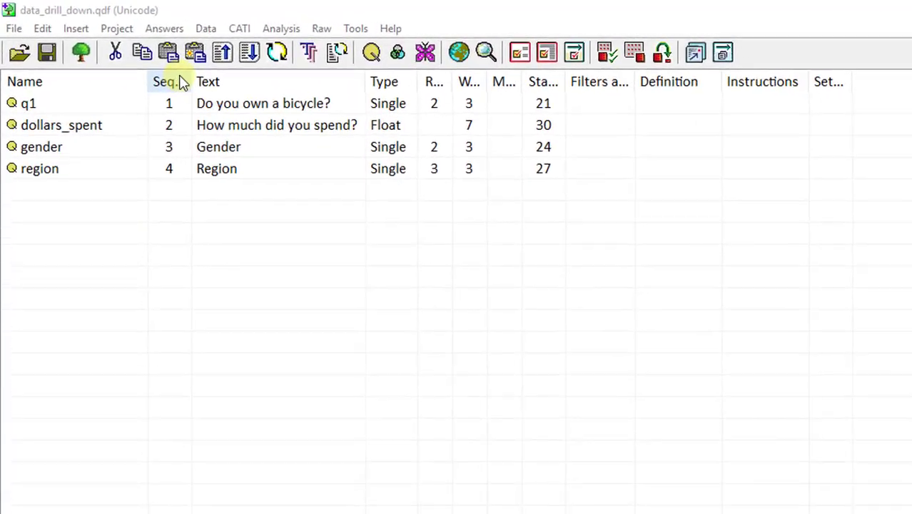
- Start a data drill down analysis and load the raw data file data.asc
{"action": "left_click", "coordinate": [307, 32]}
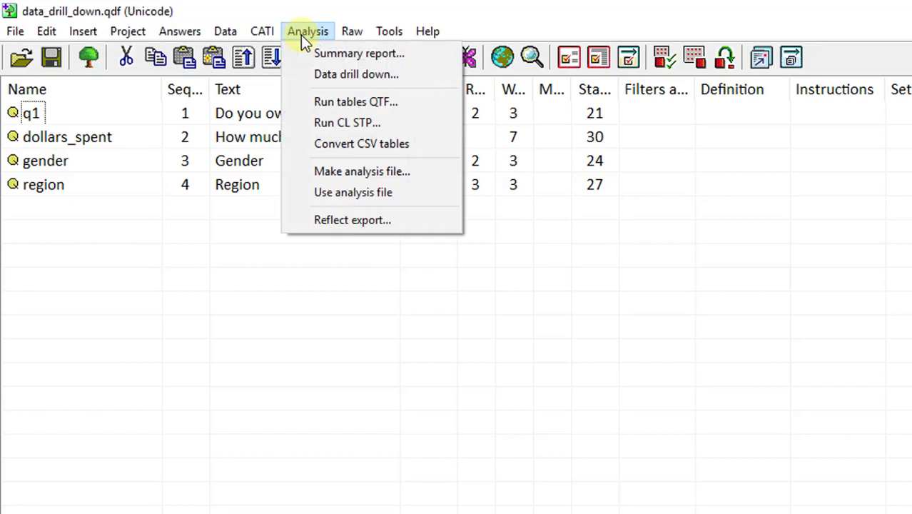
{"action": "left_click", "coordinate": [333, 73]}
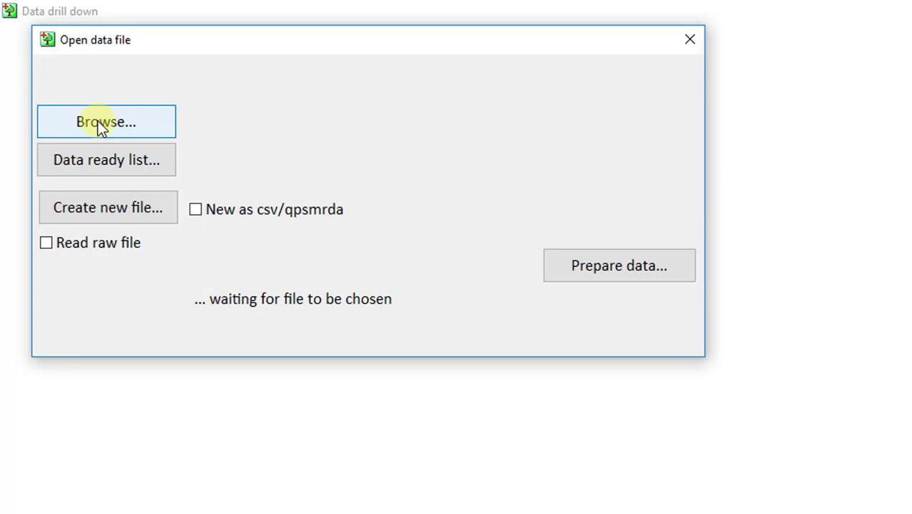
{"action": "left_click", "coordinate": [99, 125]}
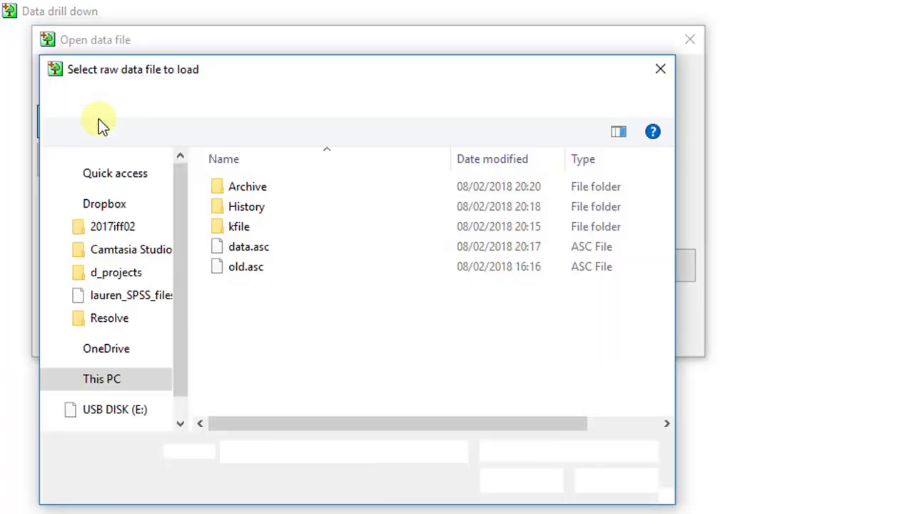
{"action": "double_click", "coordinate": [246, 243]}
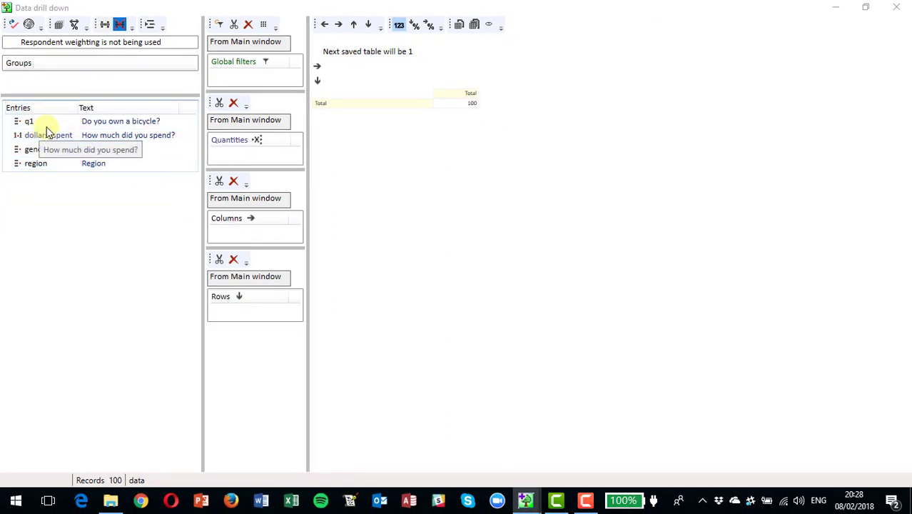
- Build a table with region as rows and gender as columns, and show column percentages
{"action": "left_click_drag", "start_coordinate": [39, 149], "coordinate": [47, 160]}
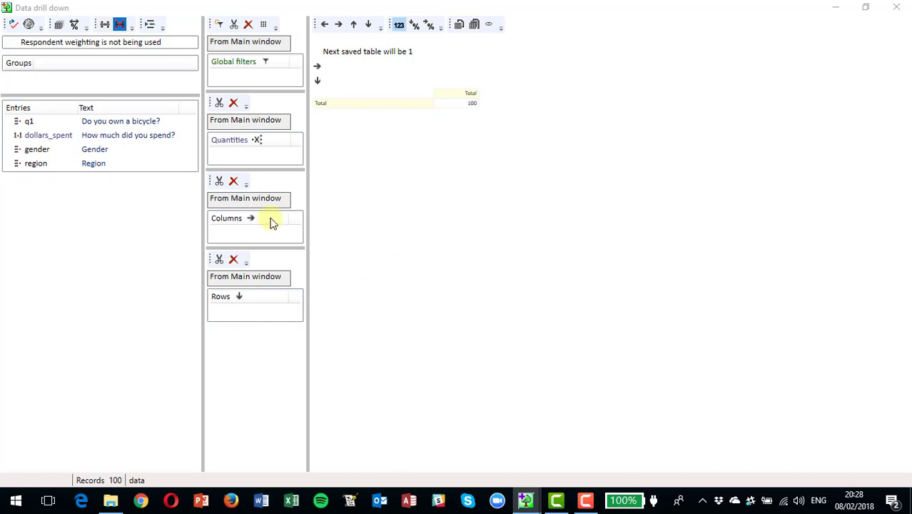
{"action": "left_click_drag", "start_coordinate": [43, 169], "coordinate": [244, 309]}
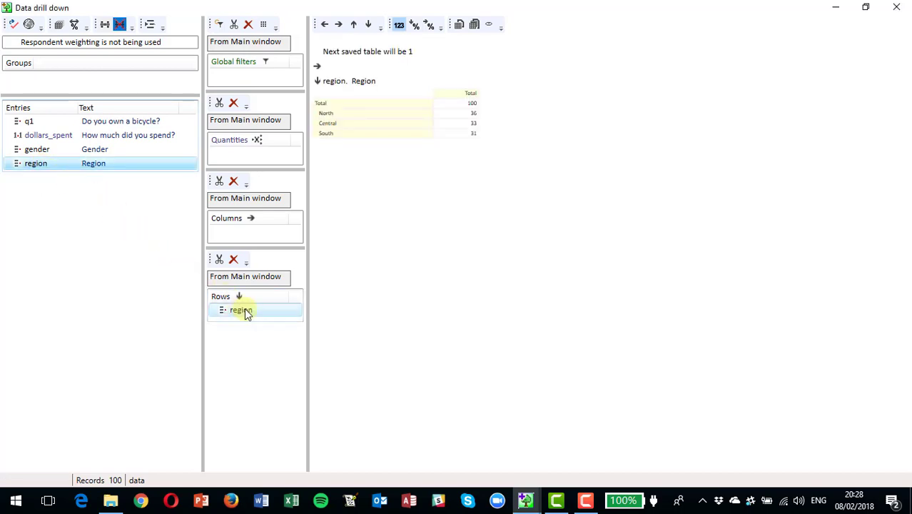
{"action": "left_click", "coordinate": [464, 126]}
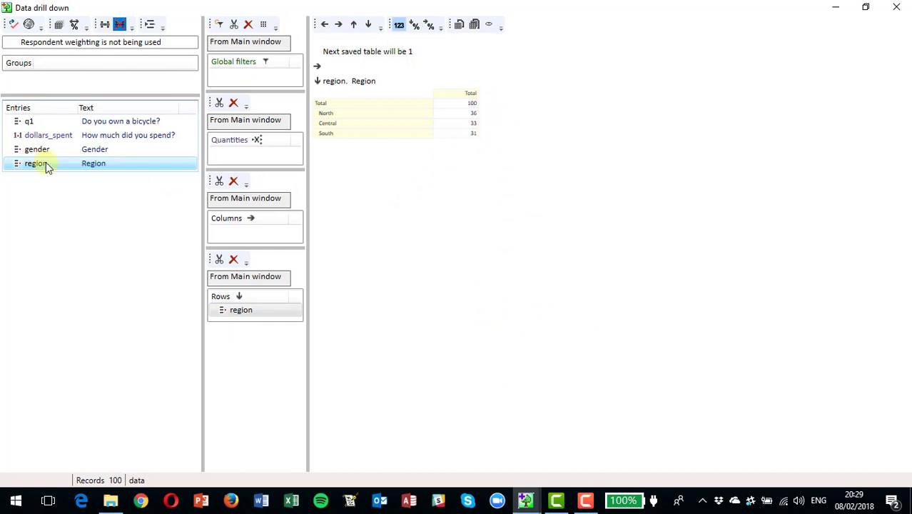
{"action": "left_click_drag", "start_coordinate": [30, 151], "coordinate": [237, 238]}
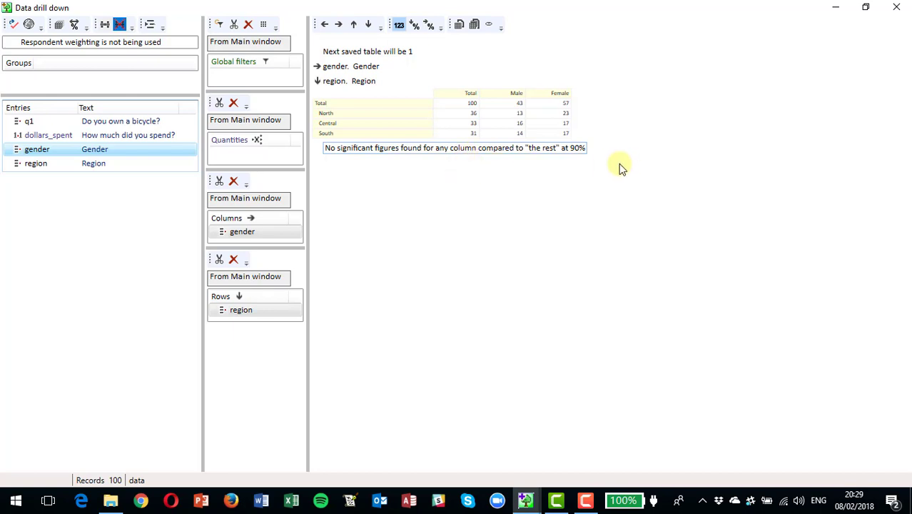
{"action": "left_click", "coordinate": [414, 27]}
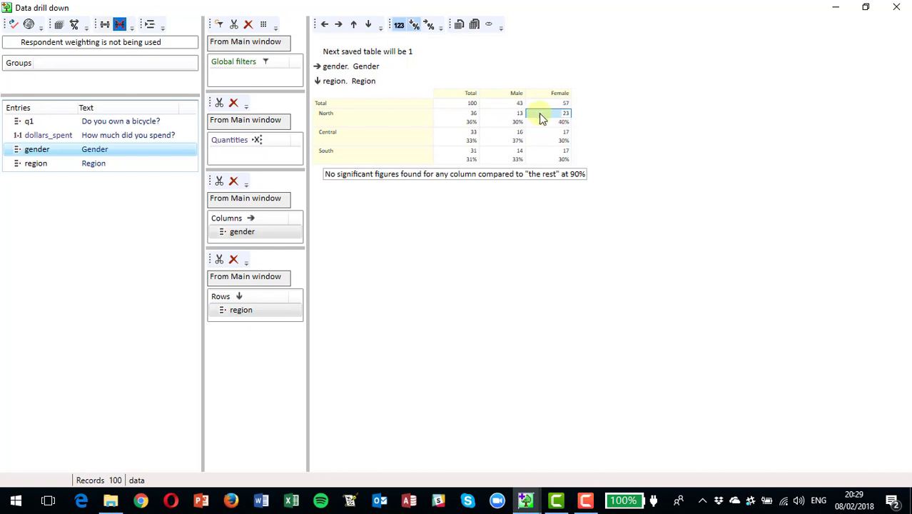
{"action": "mouse_move", "coordinate": [528, 123]}
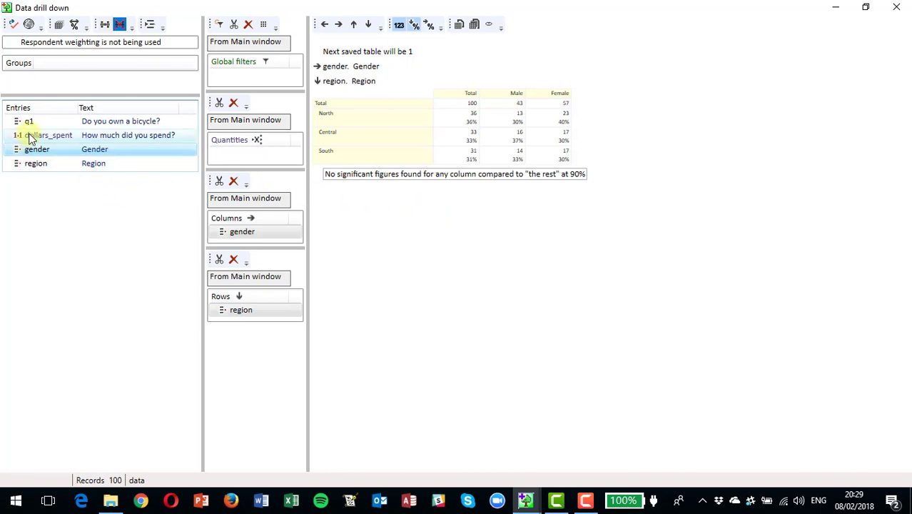
- Add dollars_spent to the rows and save all the tables
{"action": "left_click_drag", "start_coordinate": [30, 139], "coordinate": [239, 321]}
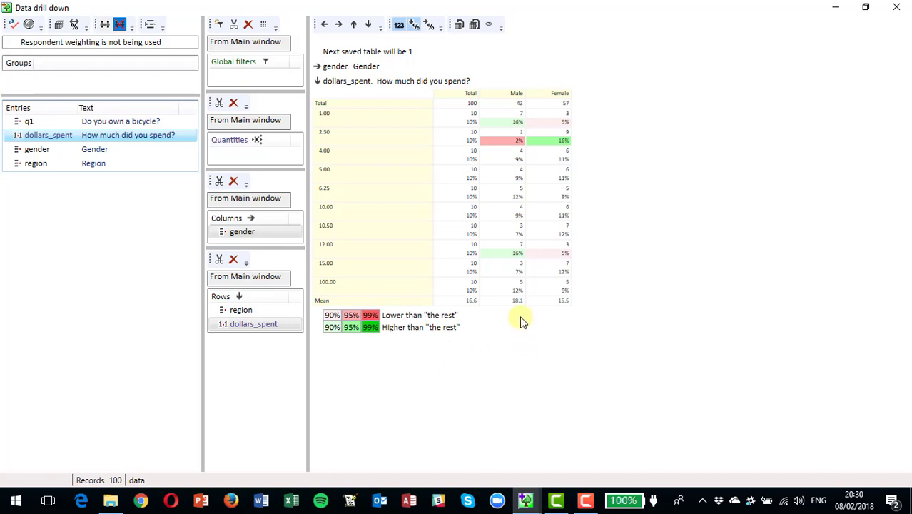
{"action": "left_click", "coordinate": [474, 27]}
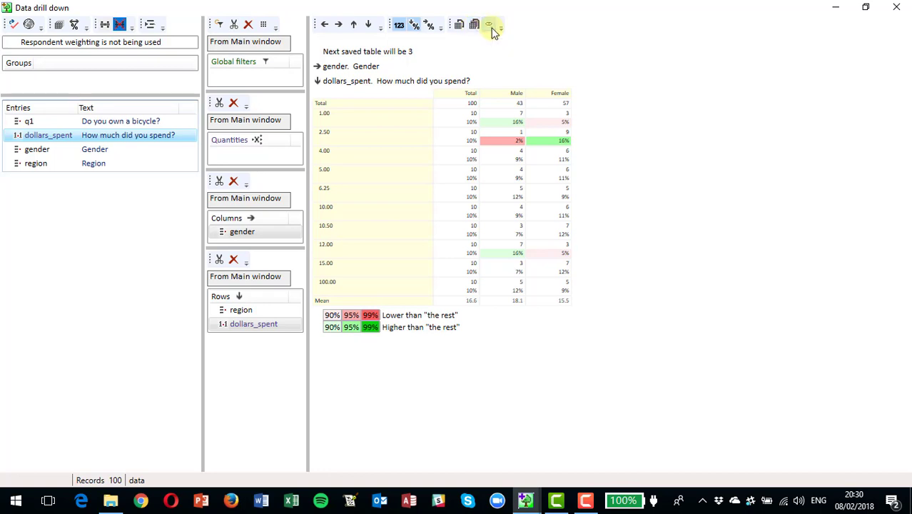
- Open the saved tables in Excel, examine the dollars_spent table on sheet T2, and close the workbook
{"action": "left_click", "coordinate": [491, 29]}
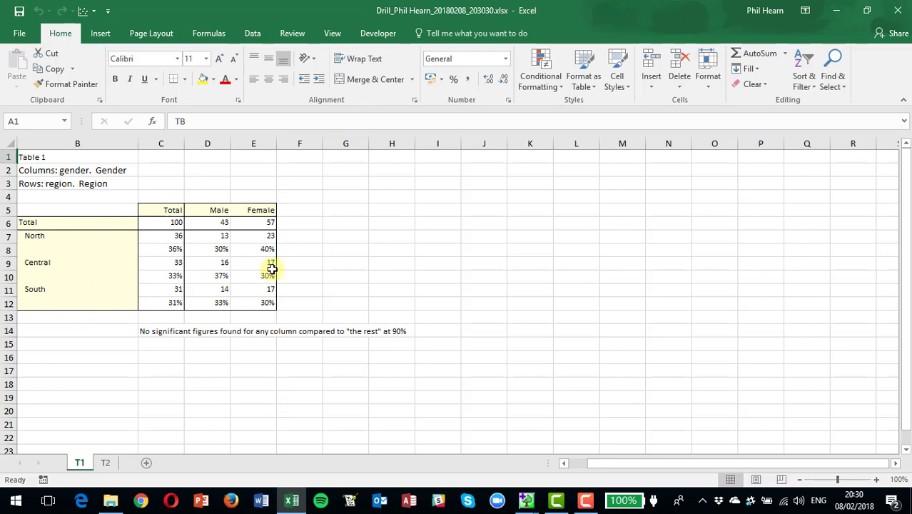
{"action": "left_click", "coordinate": [105, 465]}
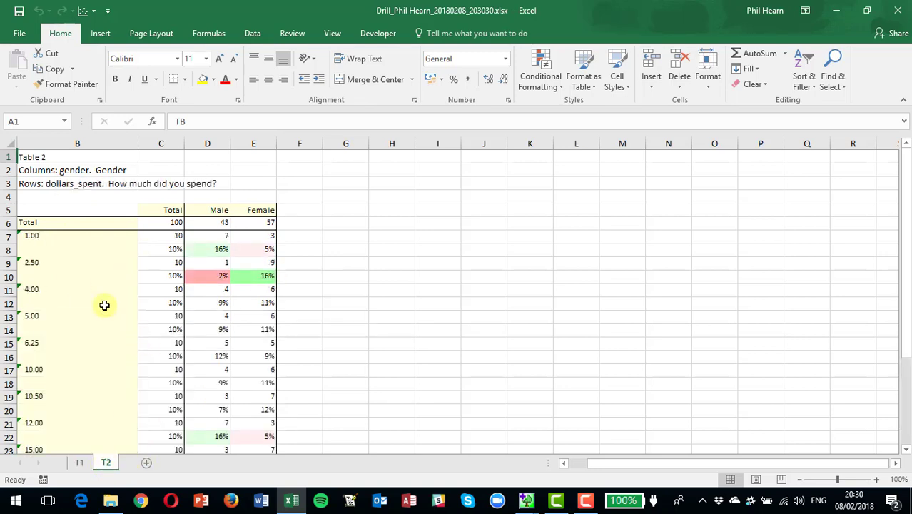
{"action": "scroll", "coordinate": [104, 305], "scroll_direction": "down", "scroll_amount": 1}
{"action": "scroll", "coordinate": [219, 283], "scroll_direction": "down", "scroll_amount": 2}
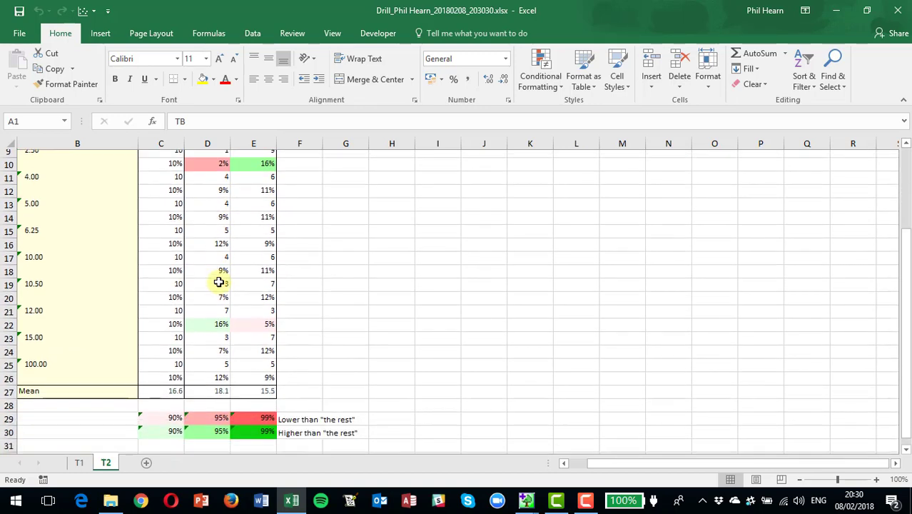
{"action": "scroll", "coordinate": [136, 320], "scroll_direction": "up", "scroll_amount": 3}
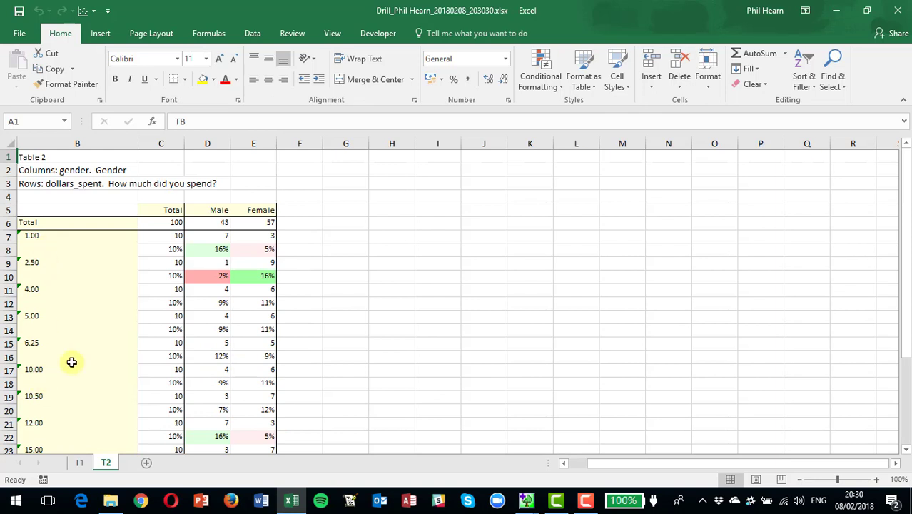
{"action": "left_click", "coordinate": [898, 10]}
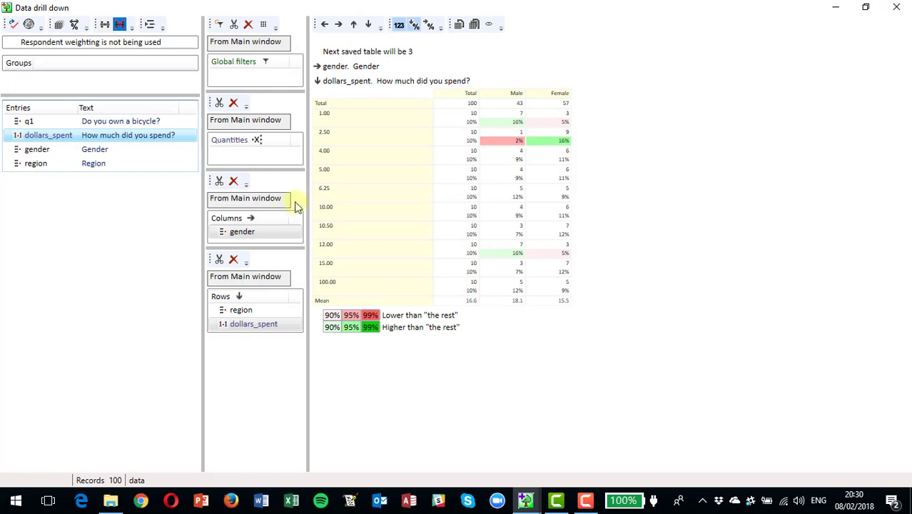
- Clear the row entries, use only region as rows, and add dollars_spent as the quantity
{"action": "left_click", "coordinate": [233, 260]}
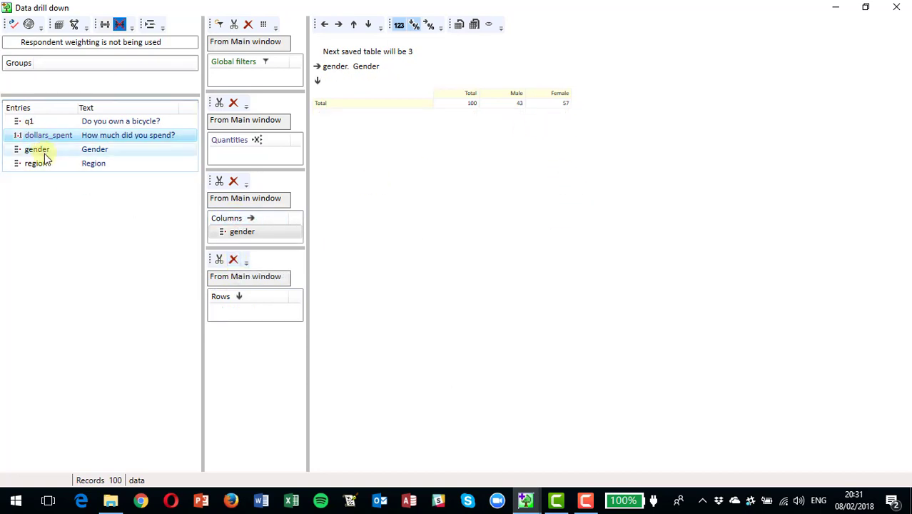
{"action": "left_click_drag", "start_coordinate": [35, 163], "coordinate": [242, 315]}
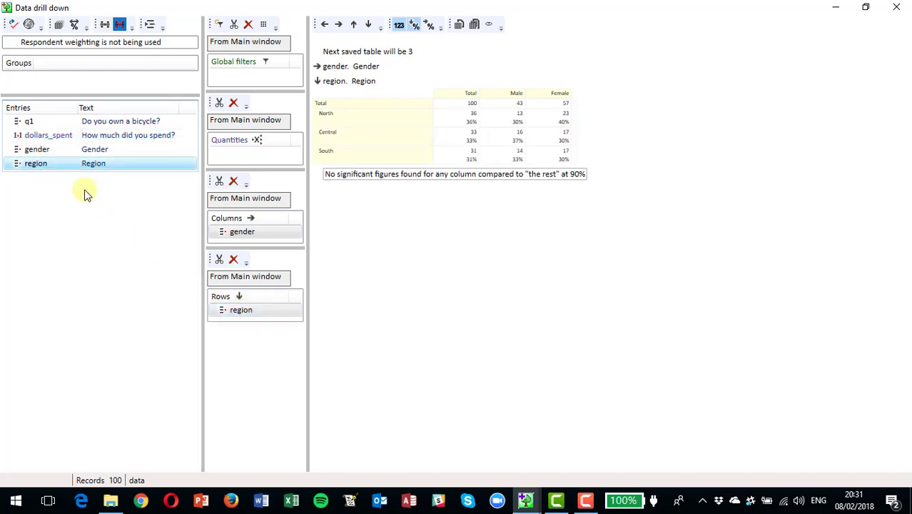
{"action": "left_click_drag", "start_coordinate": [38, 137], "coordinate": [230, 158]}
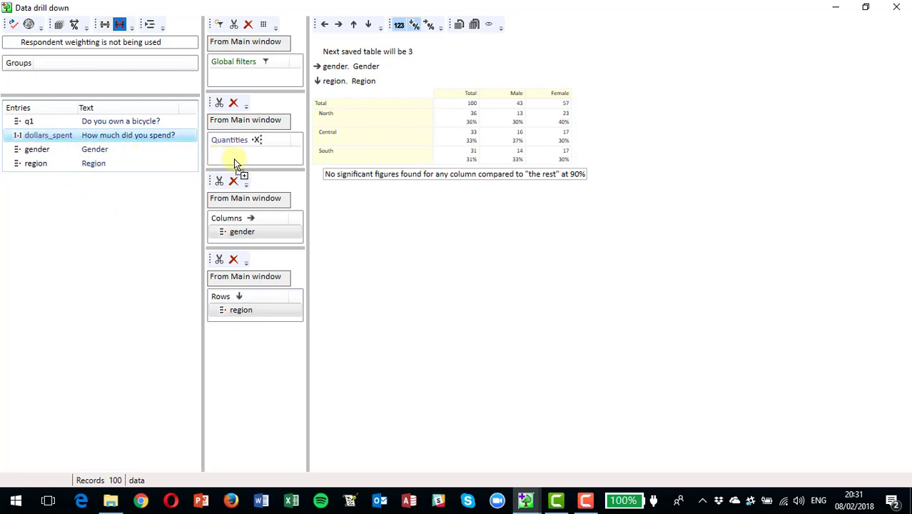
{"action": "left_click_drag", "start_coordinate": [233, 158], "coordinate": [233, 159]}
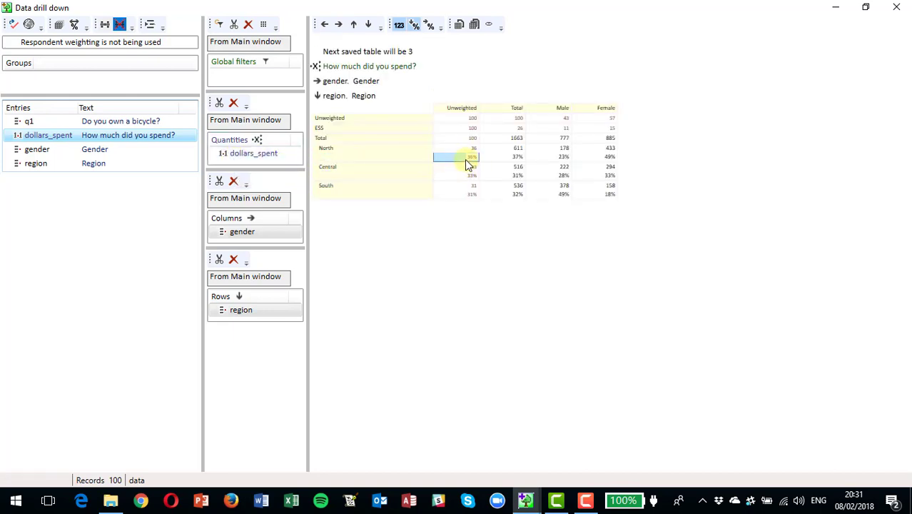
{"action": "mouse_move", "coordinate": [512, 149]}
{"action": "mouse_move", "coordinate": [581, 198]}
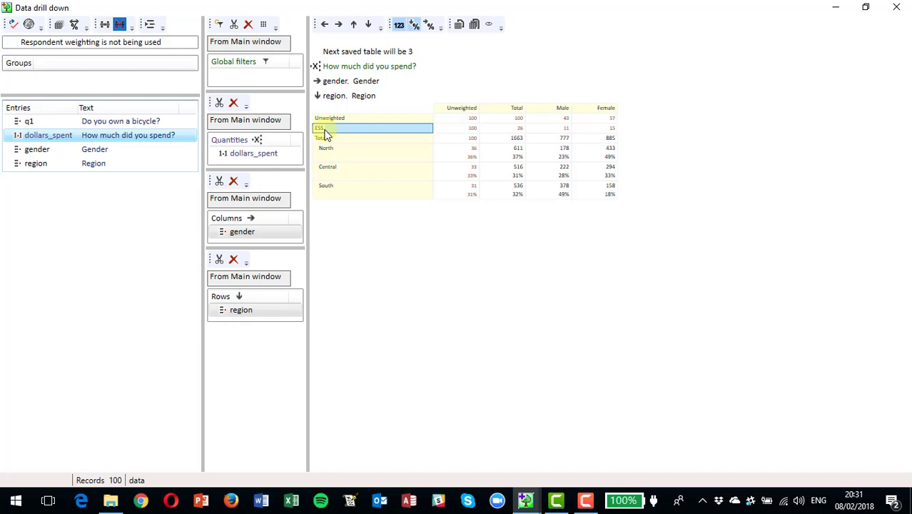
- Turn off the effective sample size for rows in the global table settings
{"action": "left_click", "coordinate": [29, 25]}
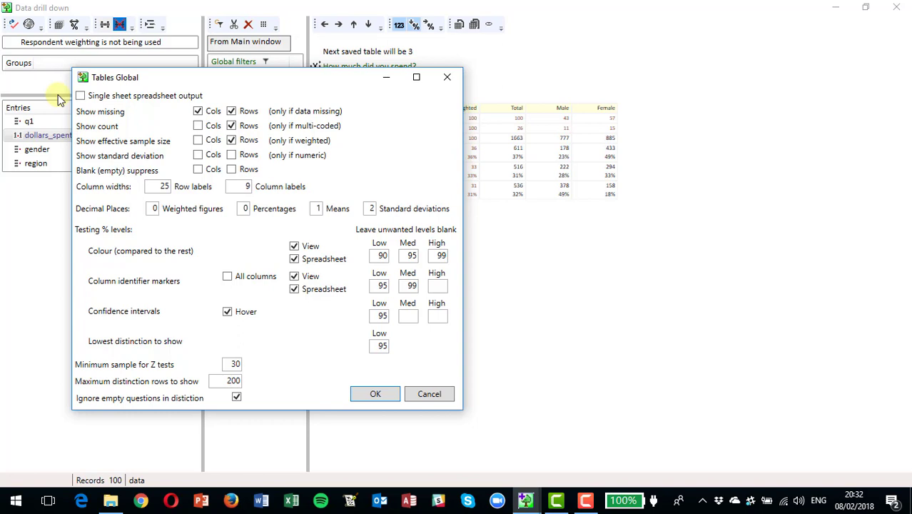
{"action": "left_click", "coordinate": [231, 142]}
{"action": "left_click", "coordinate": [376, 394]}
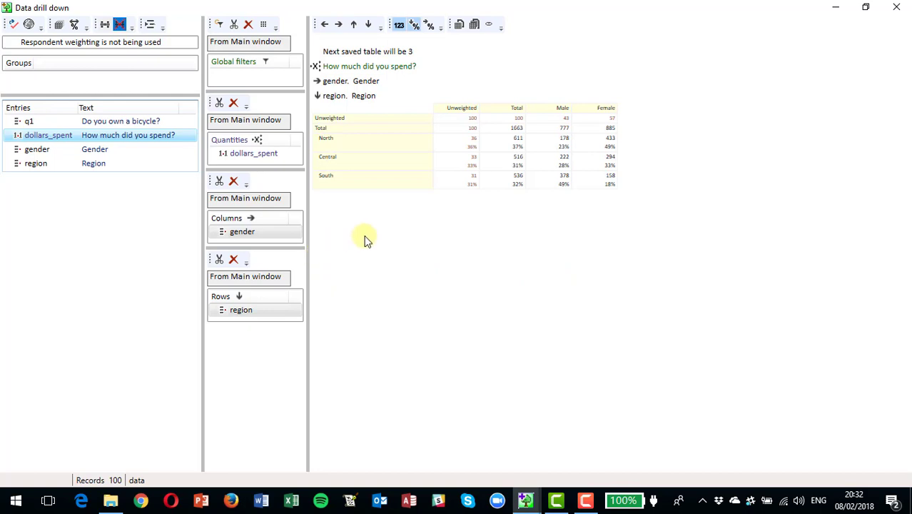
- Remove dollars_spent from the quantities and add a global filter for q1 with the response Yes
{"action": "left_click", "coordinate": [221, 107]}
{"action": "left_click", "coordinate": [220, 105]}
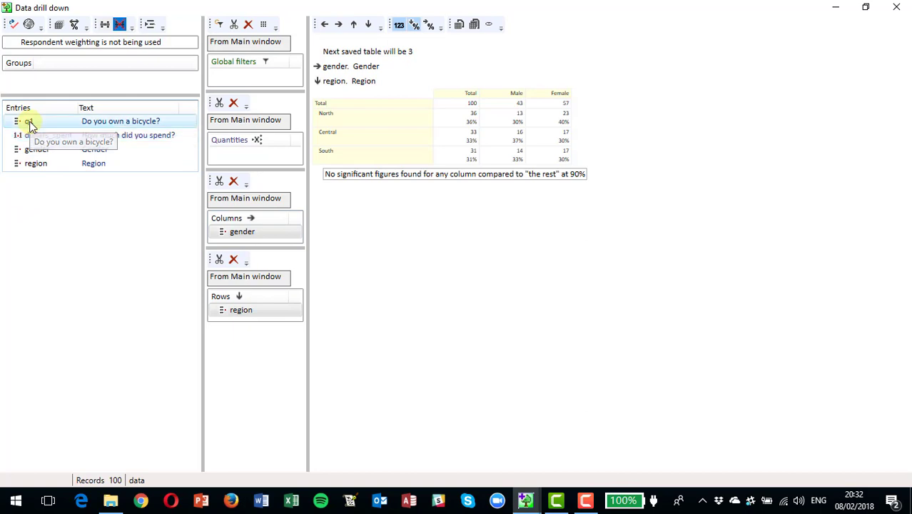
{"action": "left_click_drag", "start_coordinate": [28, 125], "coordinate": [228, 82]}
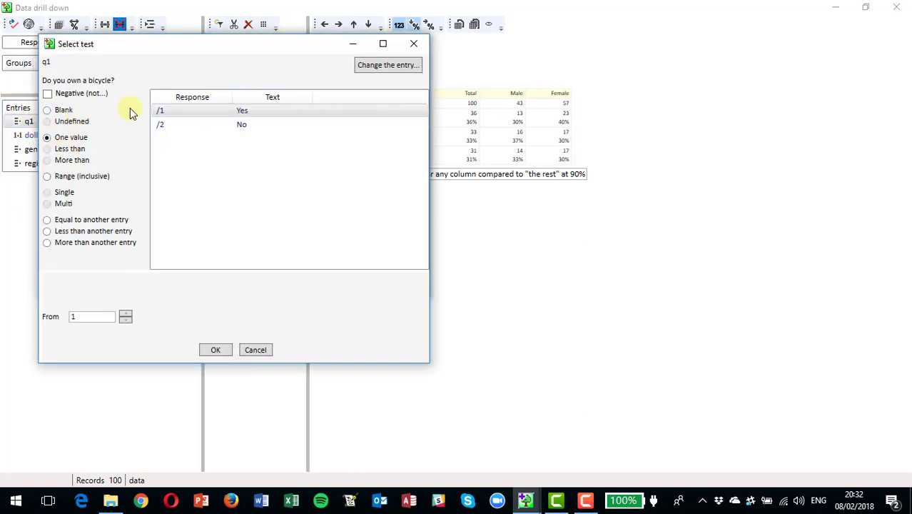
{"action": "left_click", "coordinate": [215, 351]}
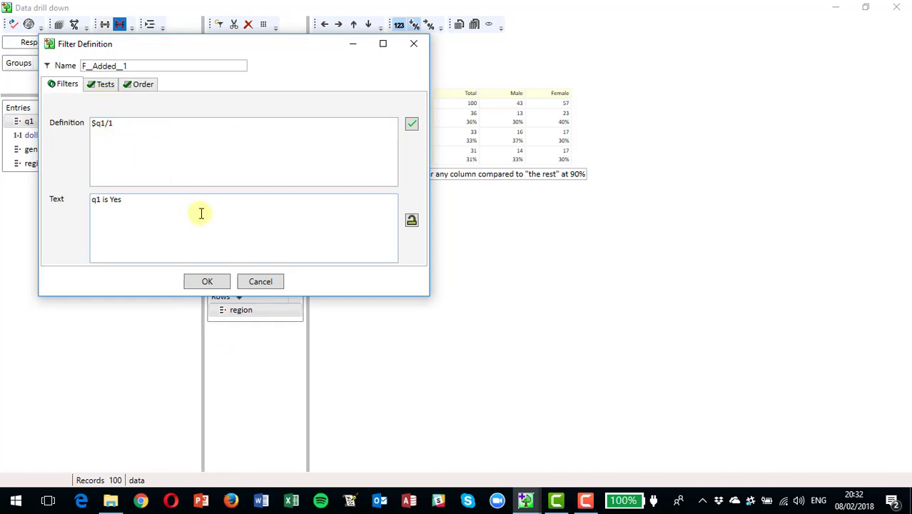
{"action": "left_click", "coordinate": [207, 282]}
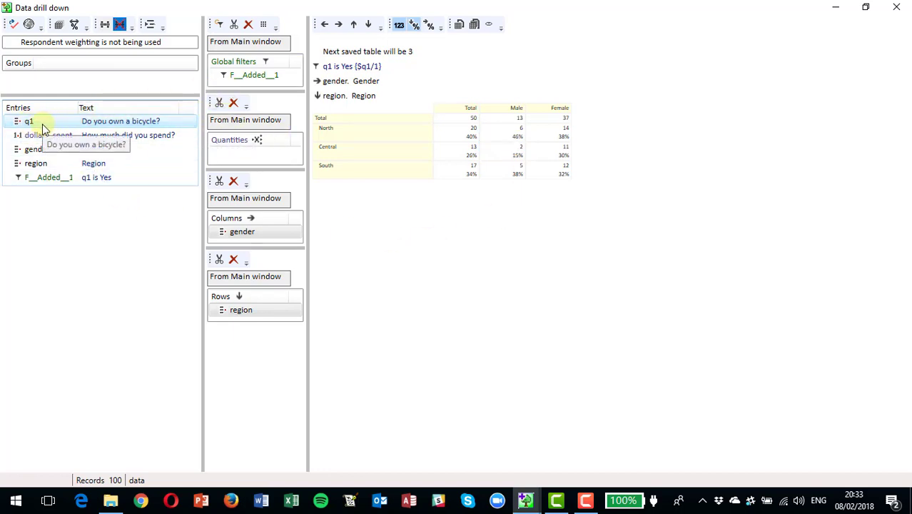
- Create a filter for q1 with the response No and make it the only global filter
{"action": "left_click_drag", "start_coordinate": [29, 122], "coordinate": [260, 85]}
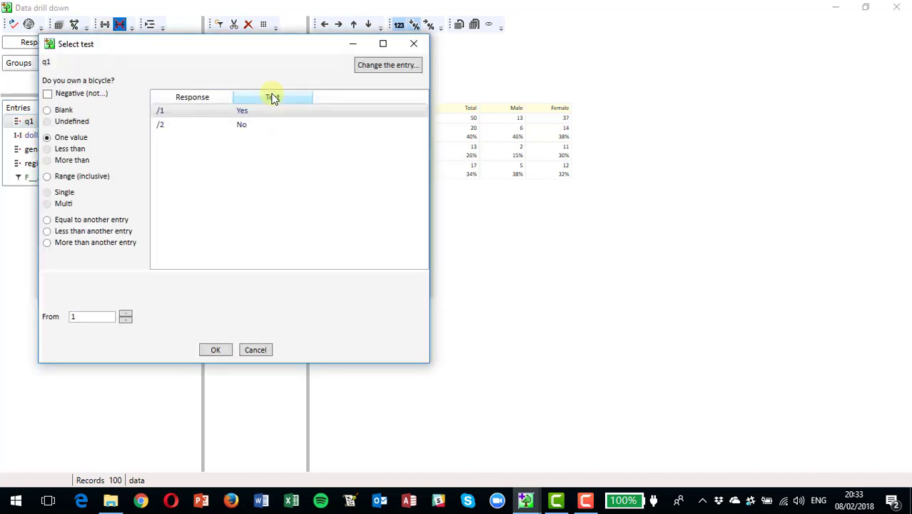
{"action": "left_click", "coordinate": [155, 127]}
{"action": "left_click", "coordinate": [216, 350]}
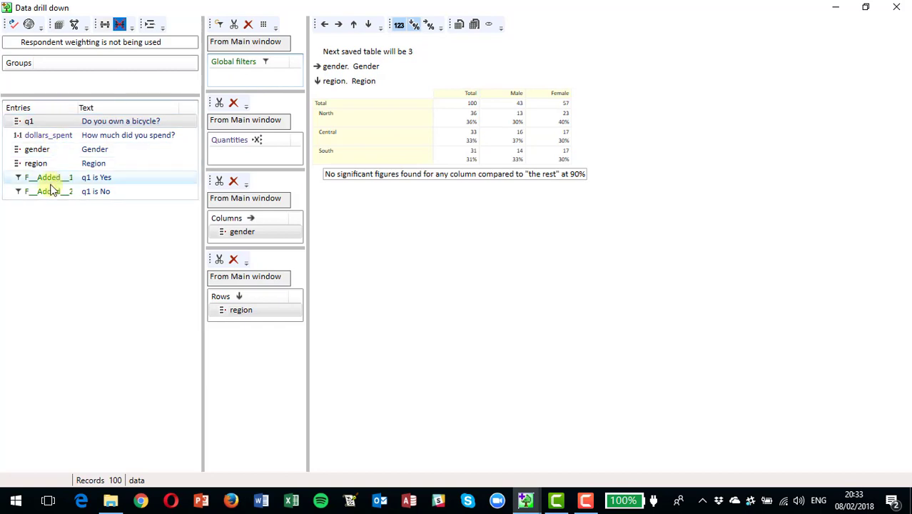
{"action": "left_click_drag", "start_coordinate": [51, 189], "coordinate": [234, 76]}
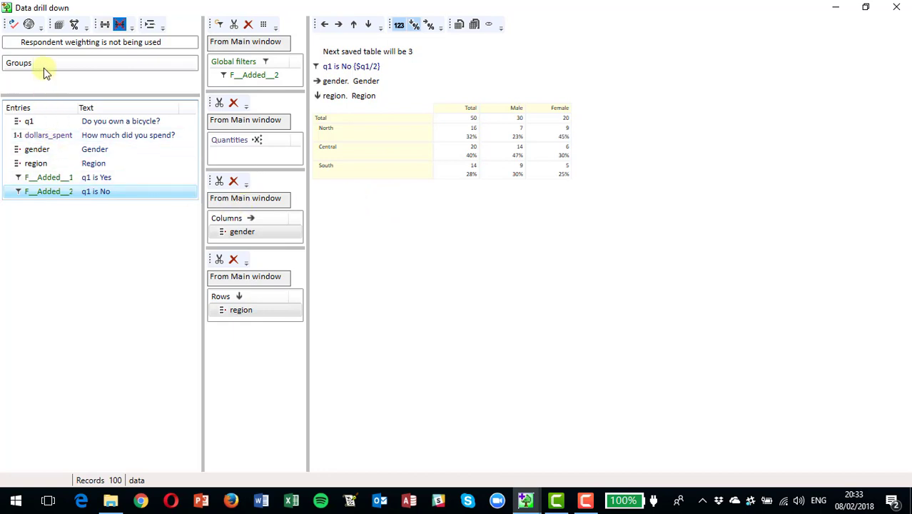
- In the two-sample comparison, set q1 is Yes as Sample A and q1 is No as Sample B, with the global filter cleared
{"action": "left_click", "coordinate": [75, 25]}
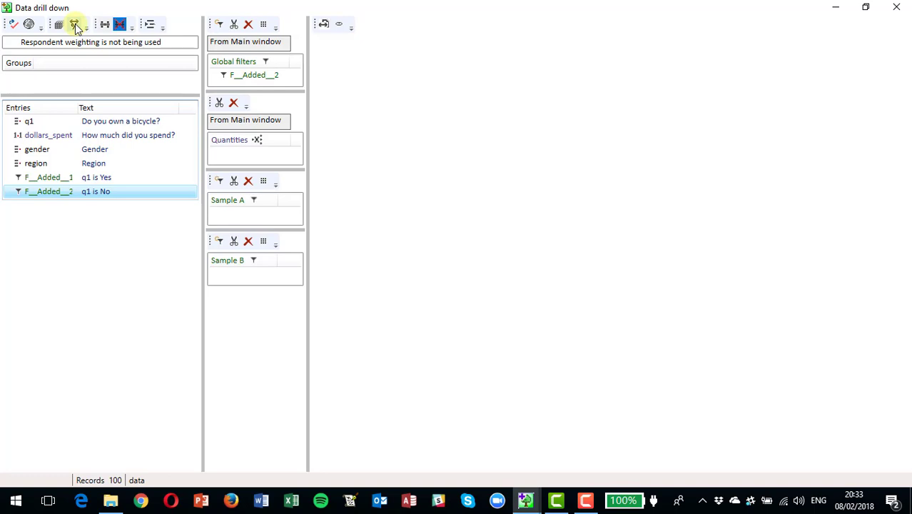
{"action": "left_click_drag", "start_coordinate": [56, 182], "coordinate": [237, 218]}
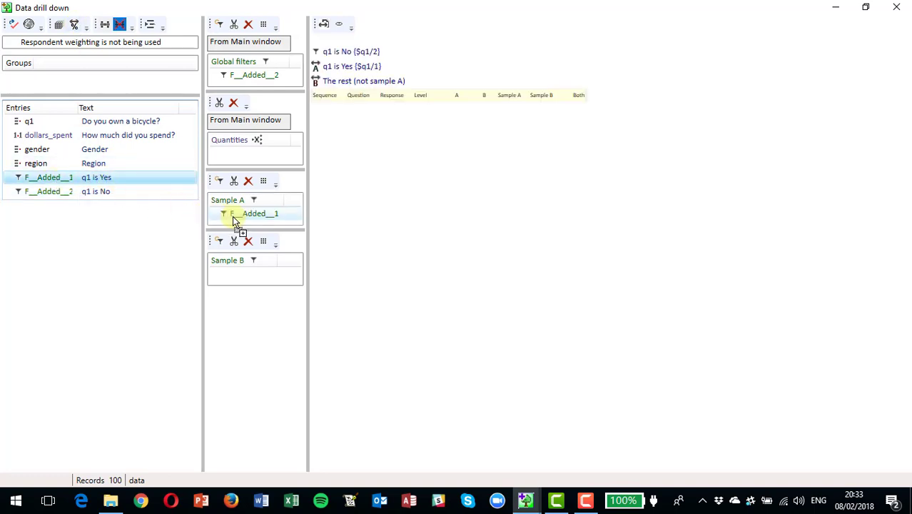
{"action": "left_click", "coordinate": [40, 191]}
{"action": "left_click_drag", "start_coordinate": [39, 189], "coordinate": [239, 283]}
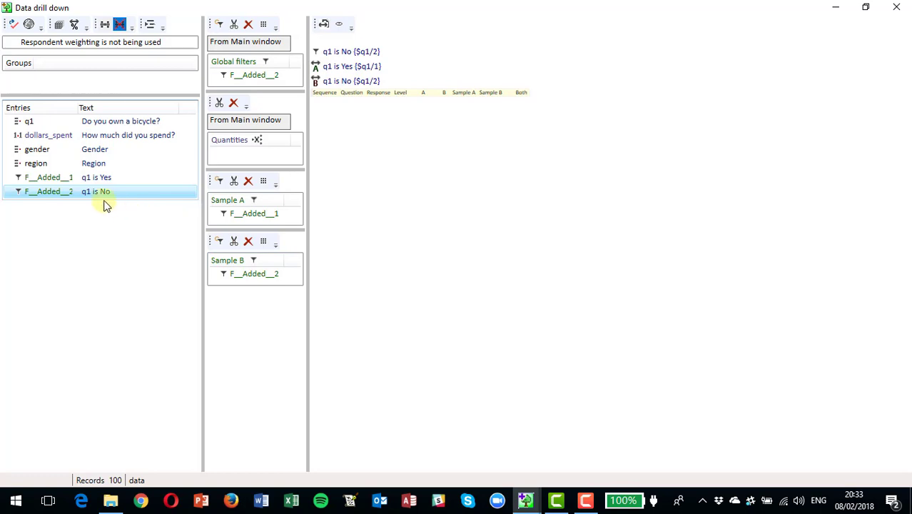
{"action": "left_click", "coordinate": [81, 150]}
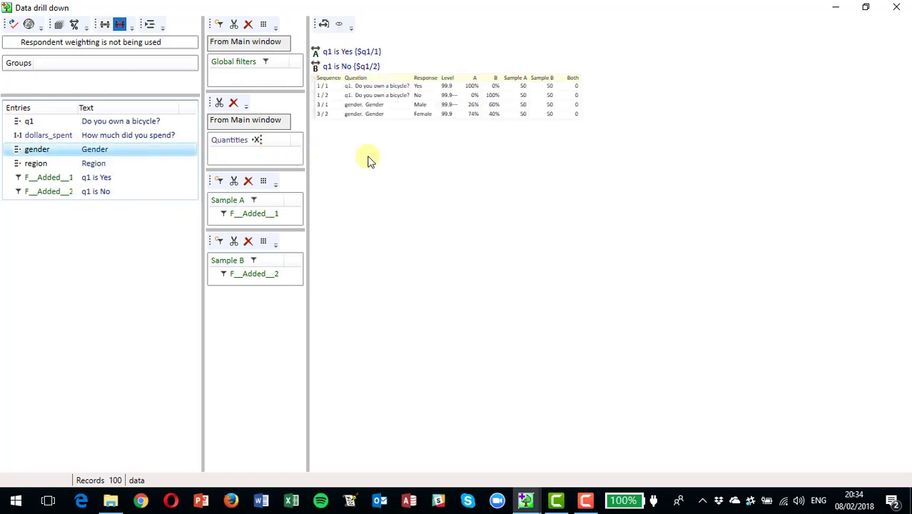